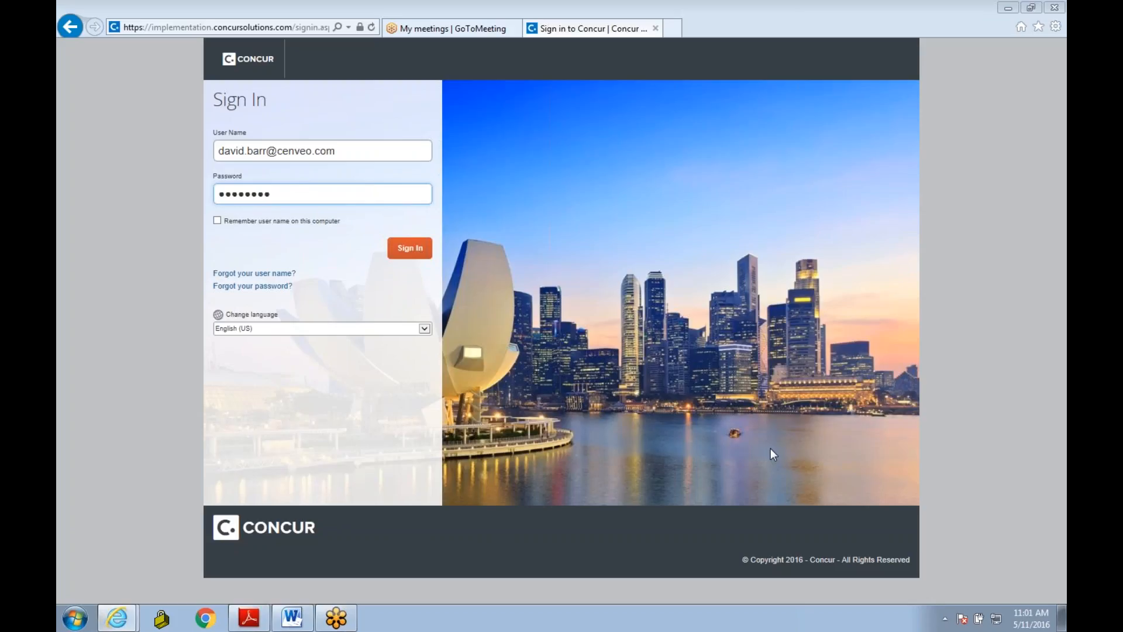
Step: Sign in to the Concur account with the credentials already filled in
left_click(411, 253)
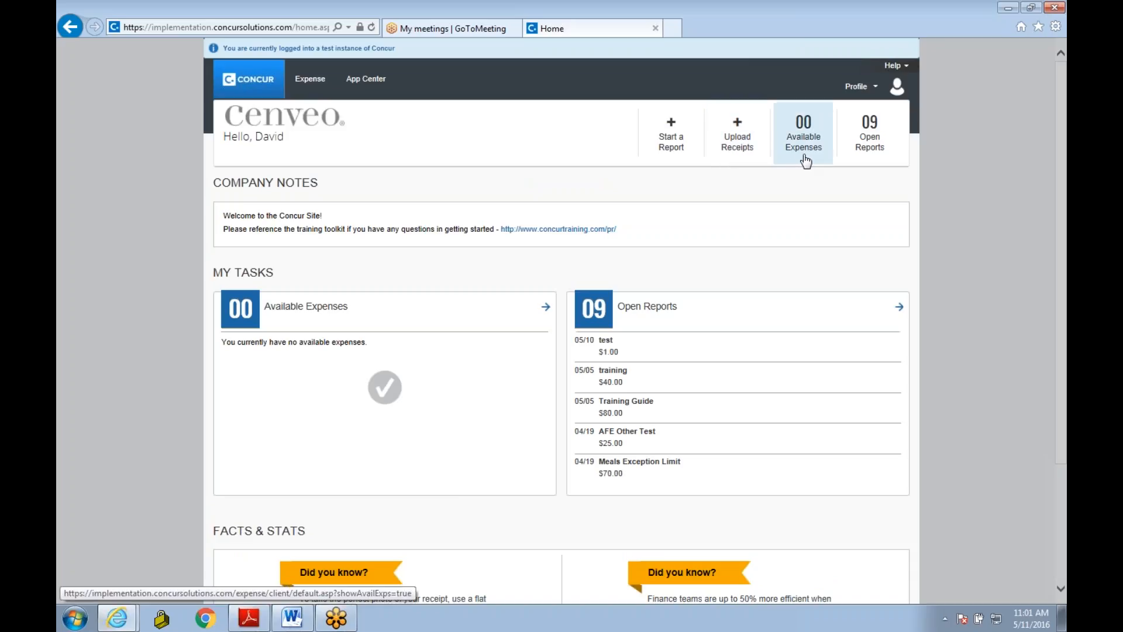
left_click(876, 143)
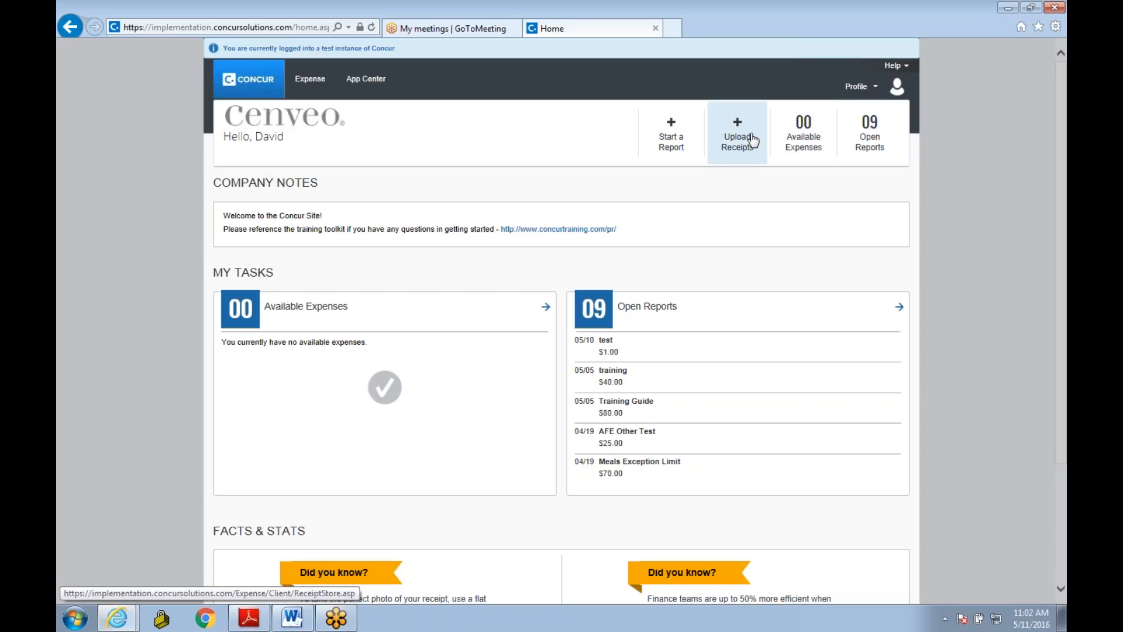
left_click(796, 156)
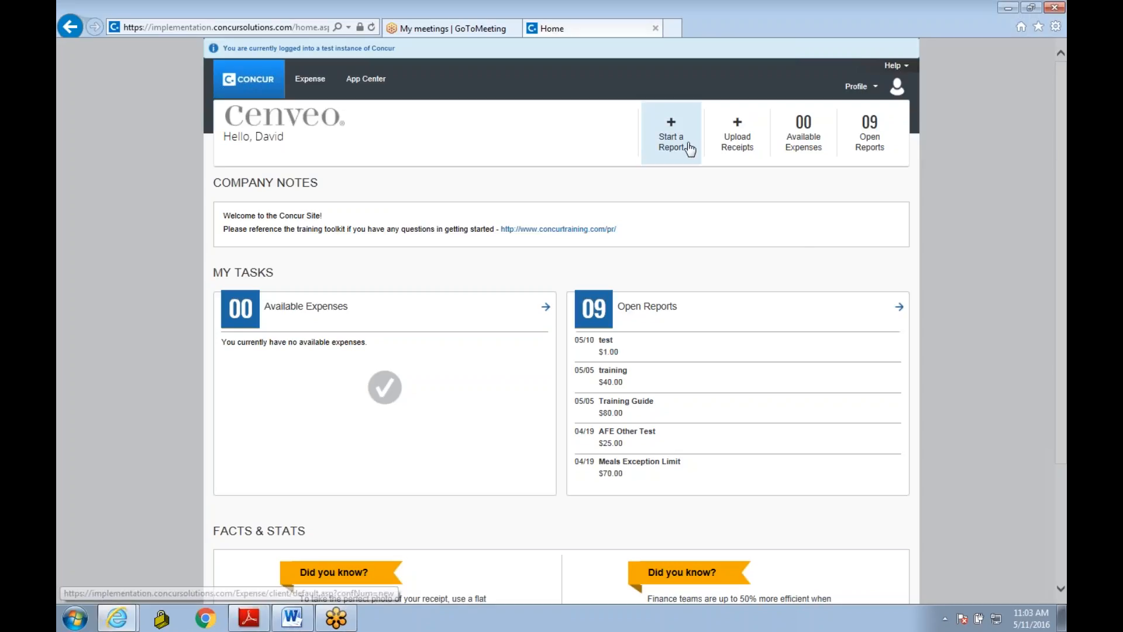
Step: Start a new expense report with the report name "training" and the business purpose "training"
left_click(690, 149)
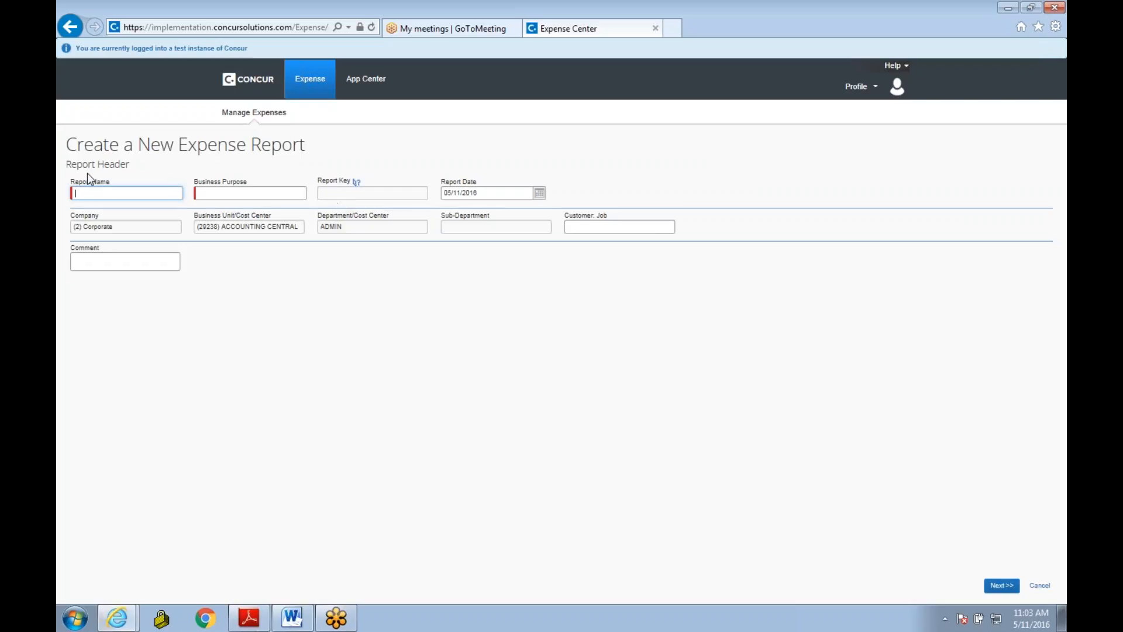
type("training")
key("Tab")
type("training")
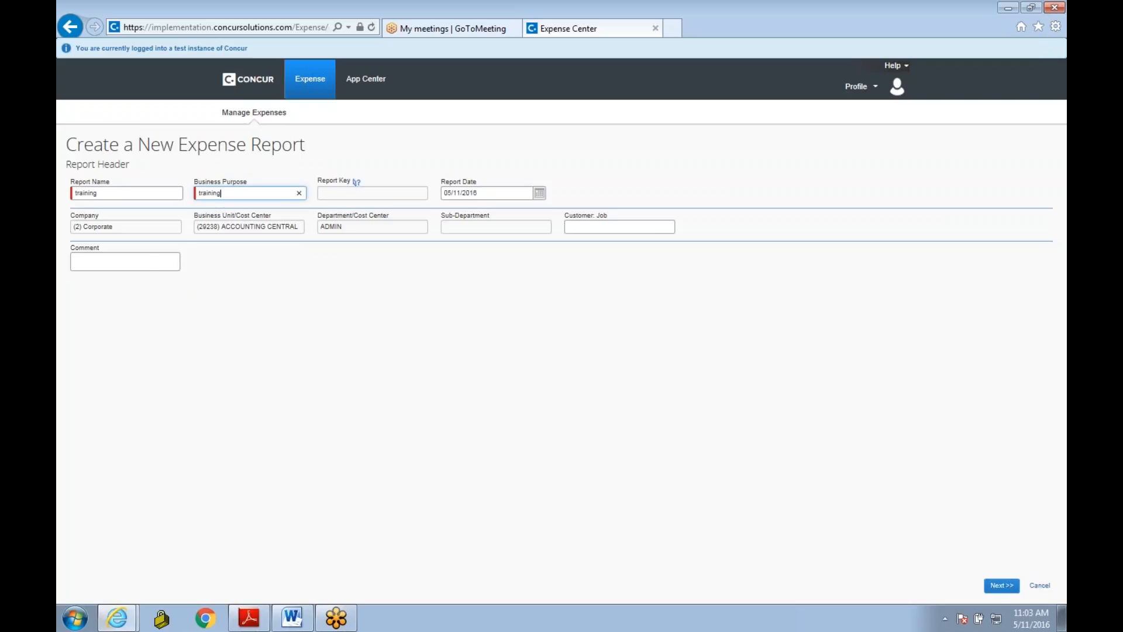
left_click(1002, 585)
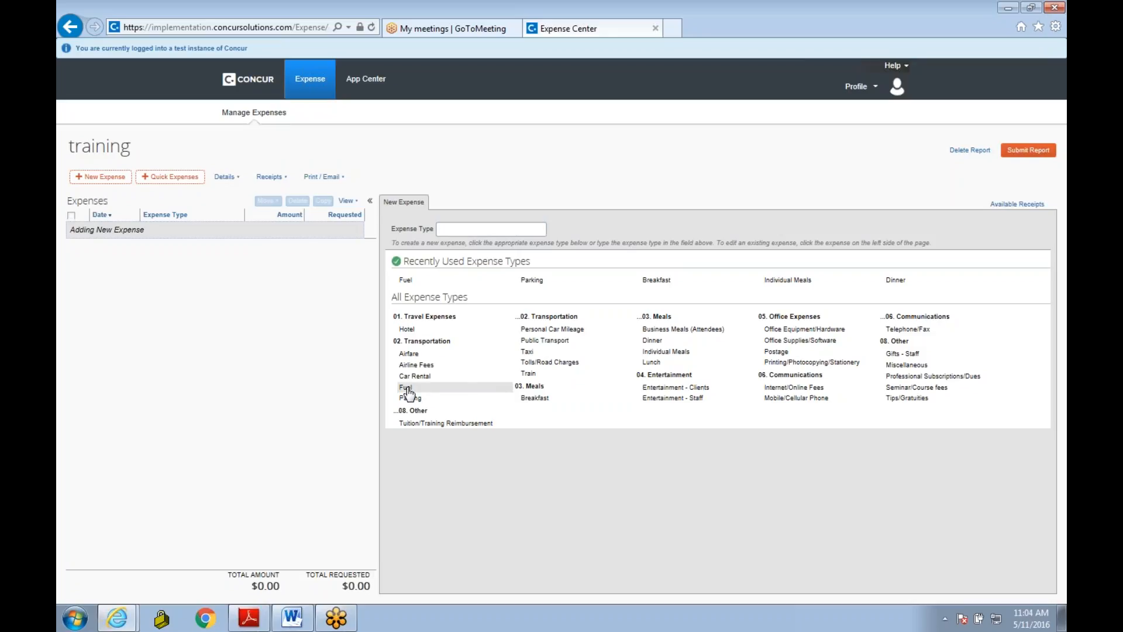
Step: Add and save a Breakfast expense dated 05/05/2016 with vendor ihop, city New Albany, Indiana, and an amount of 10 USD
left_click(656, 282)
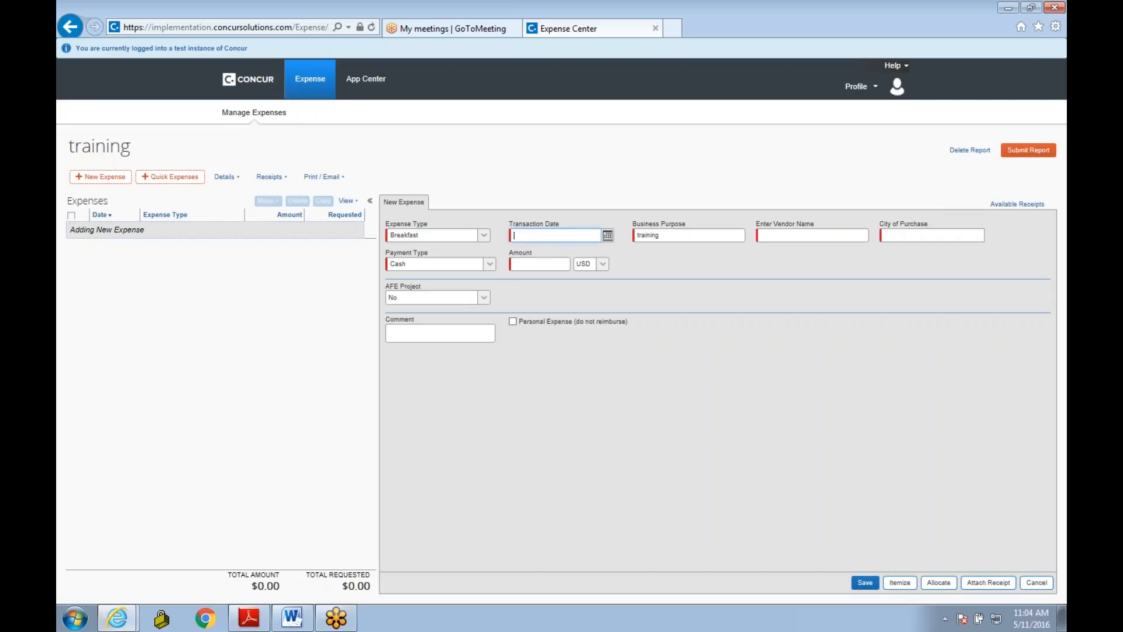
left_click(608, 235)
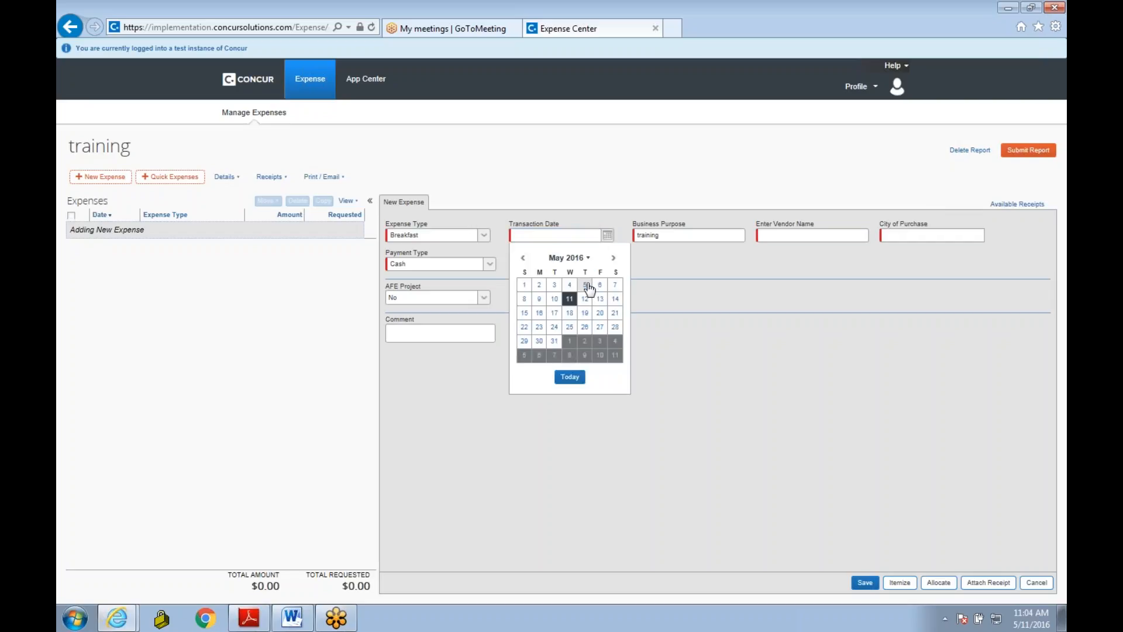
left_click(585, 285)
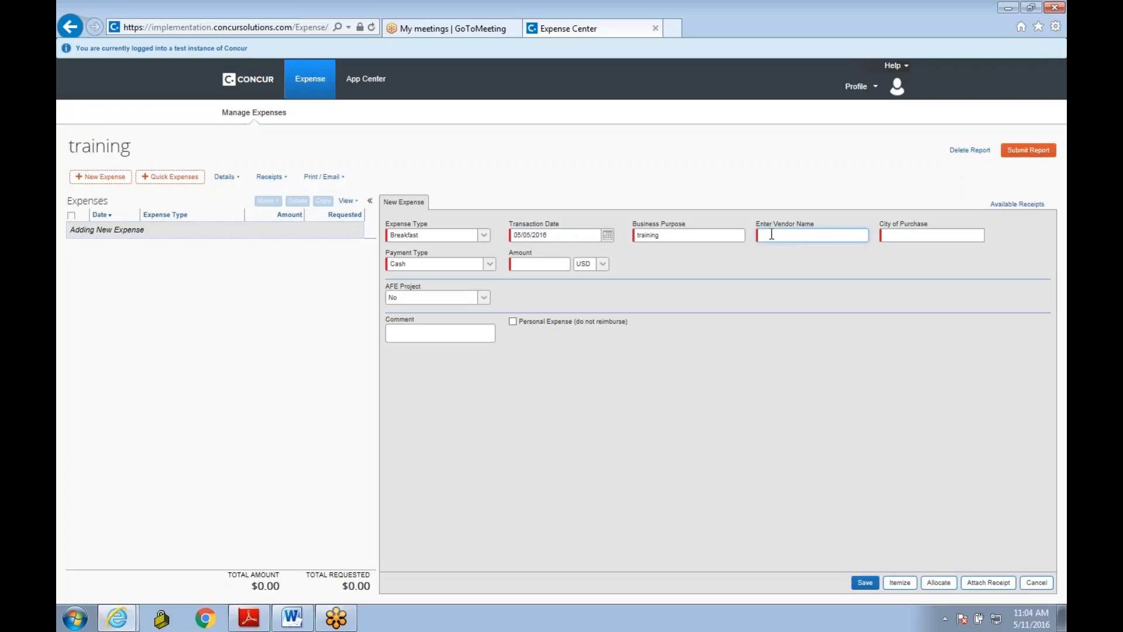
type("hop")
left_click(926, 235)
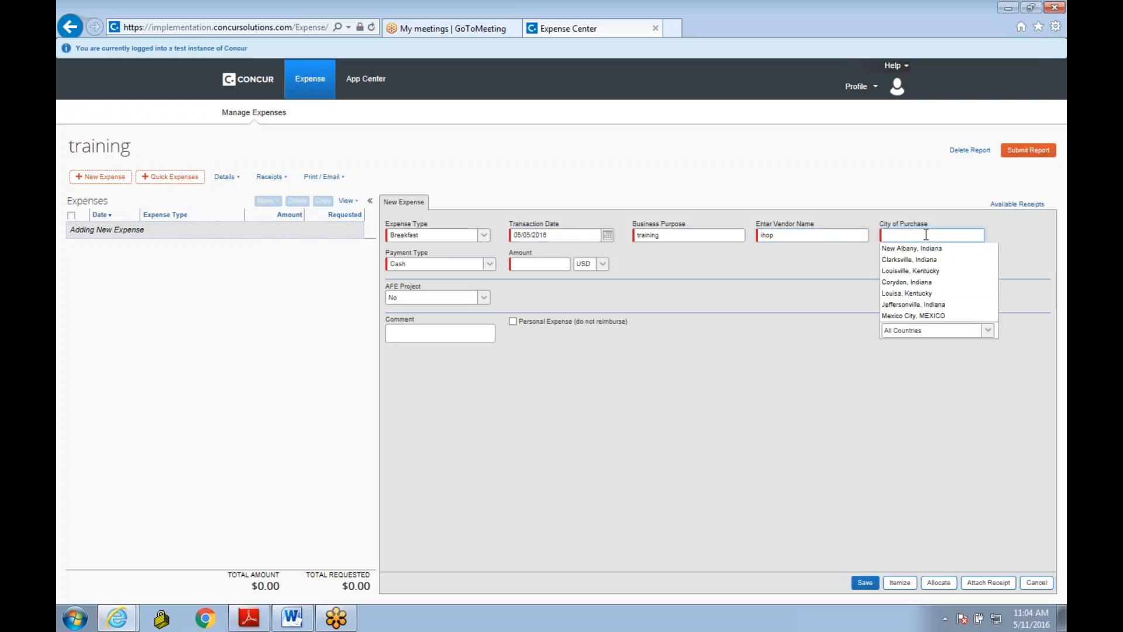
key("Down")
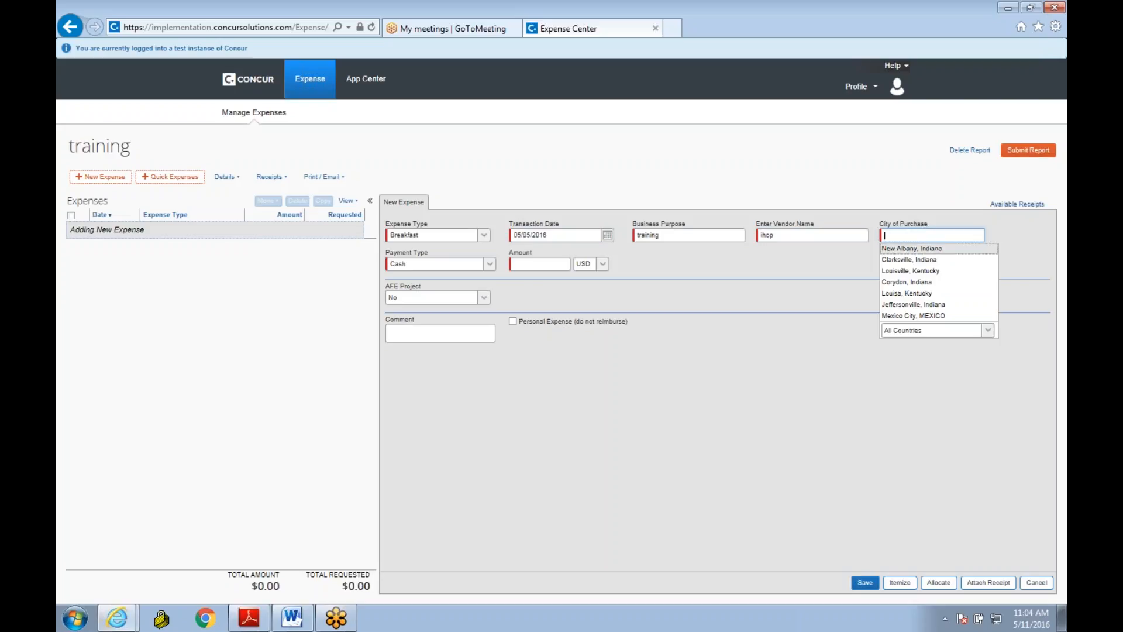
left_click(923, 251)
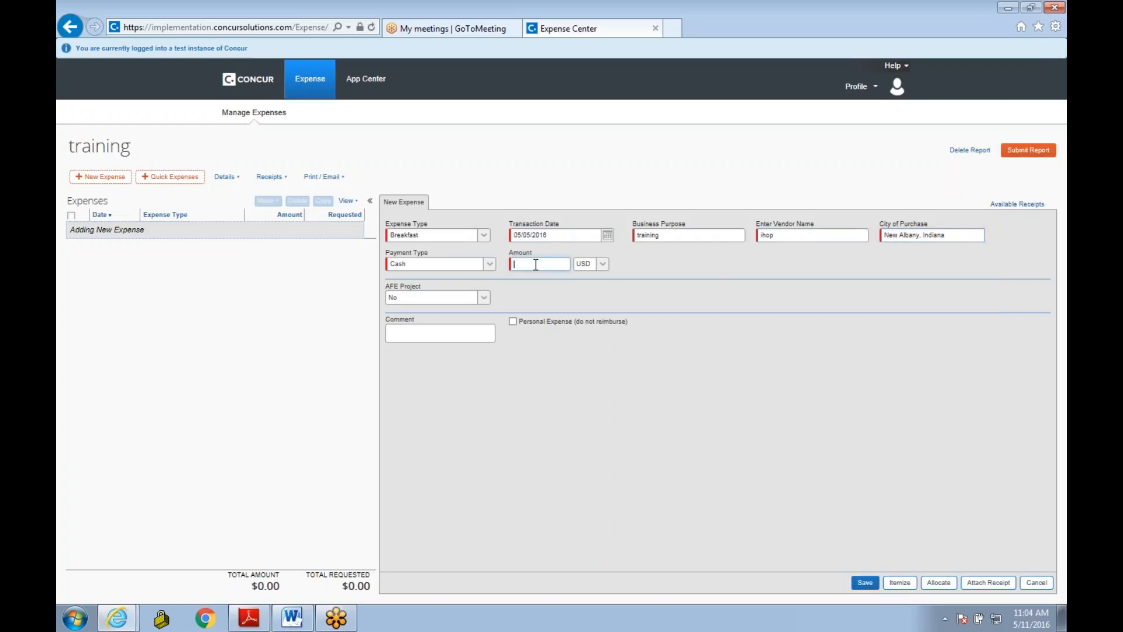
type("10")
left_click(867, 583)
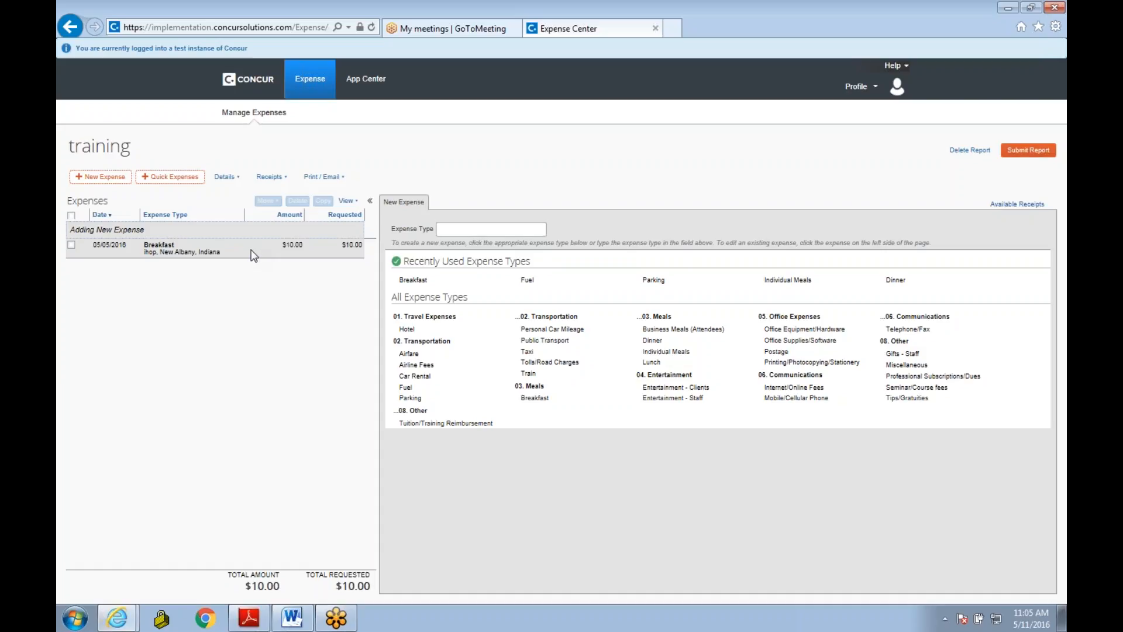
Step: Add and save a Fuel expense with vendor Shell and an amount of 30 USD
left_click(406, 388)
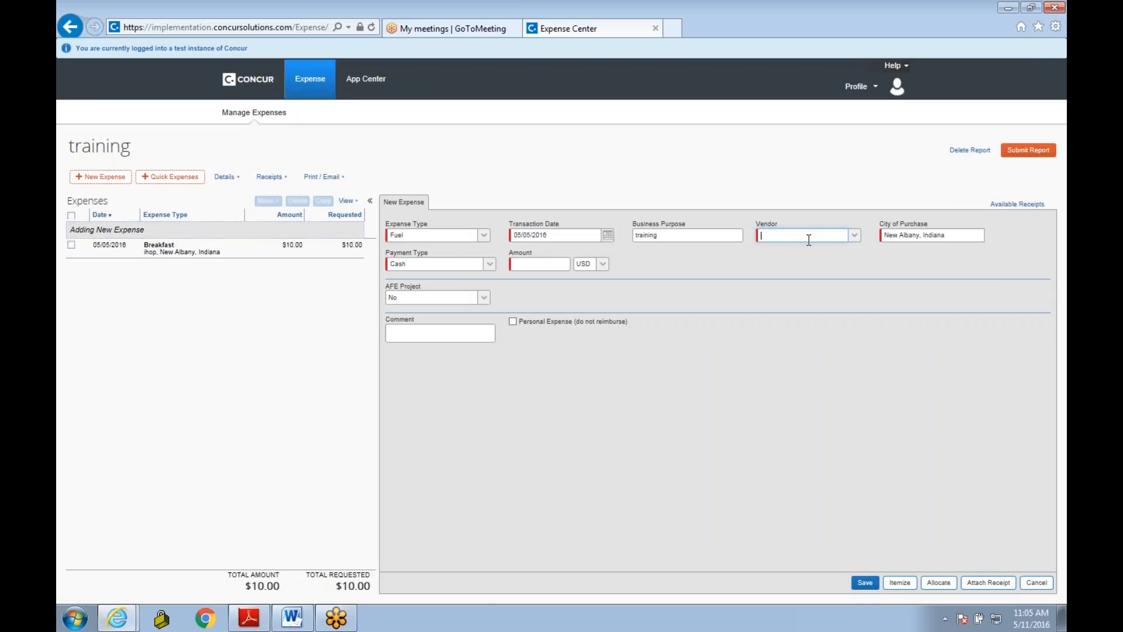
type("shell")
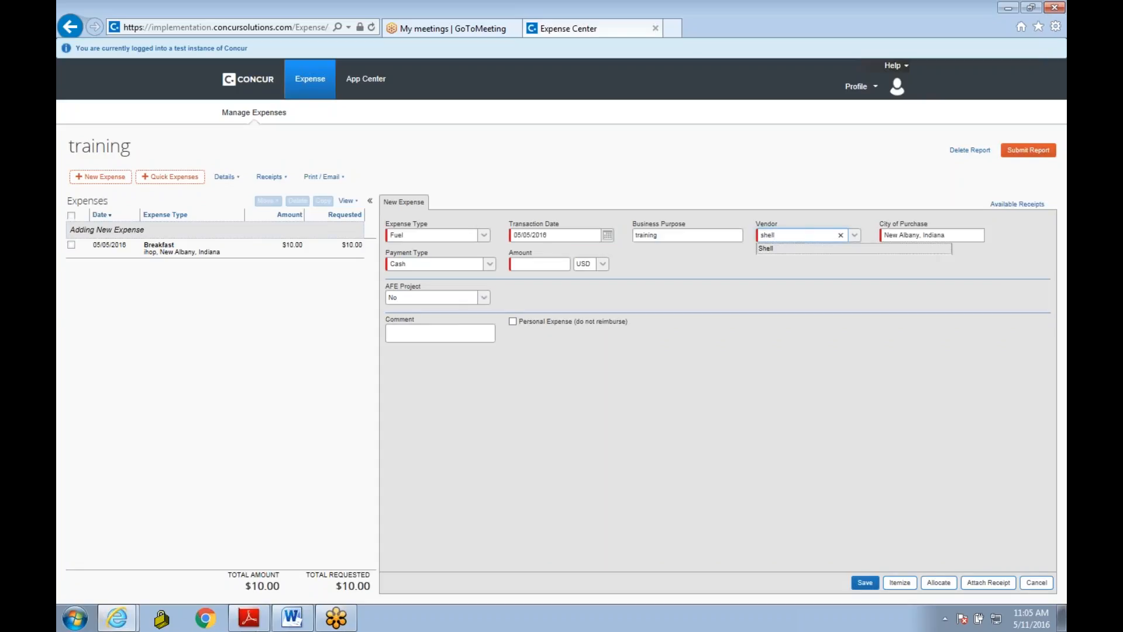
left_click(526, 265)
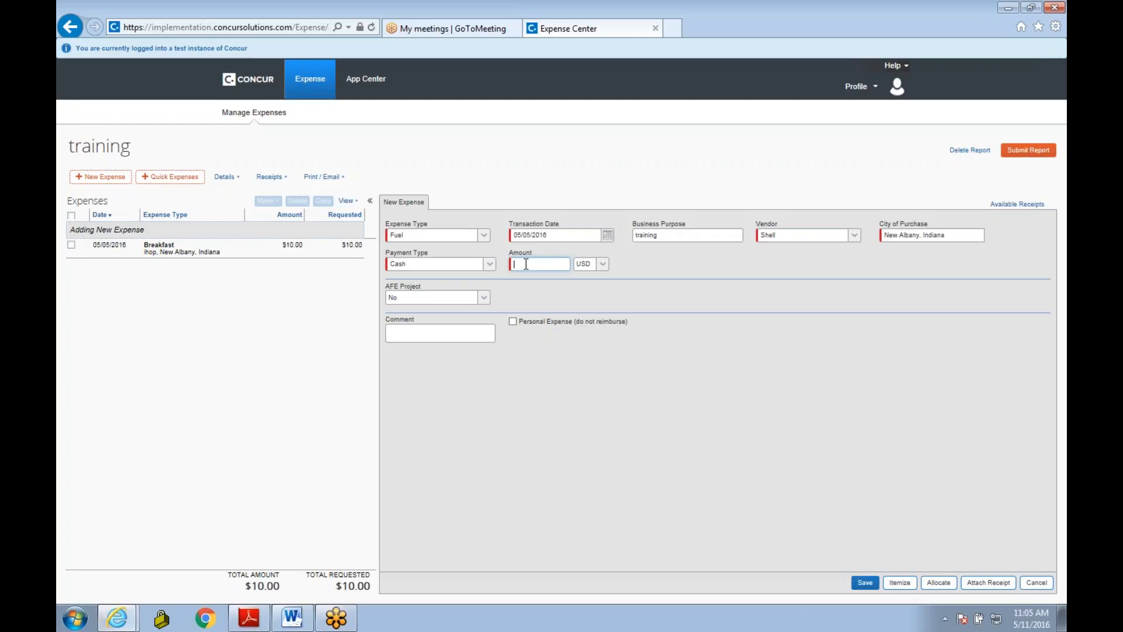
type("30")
left_click(865, 582)
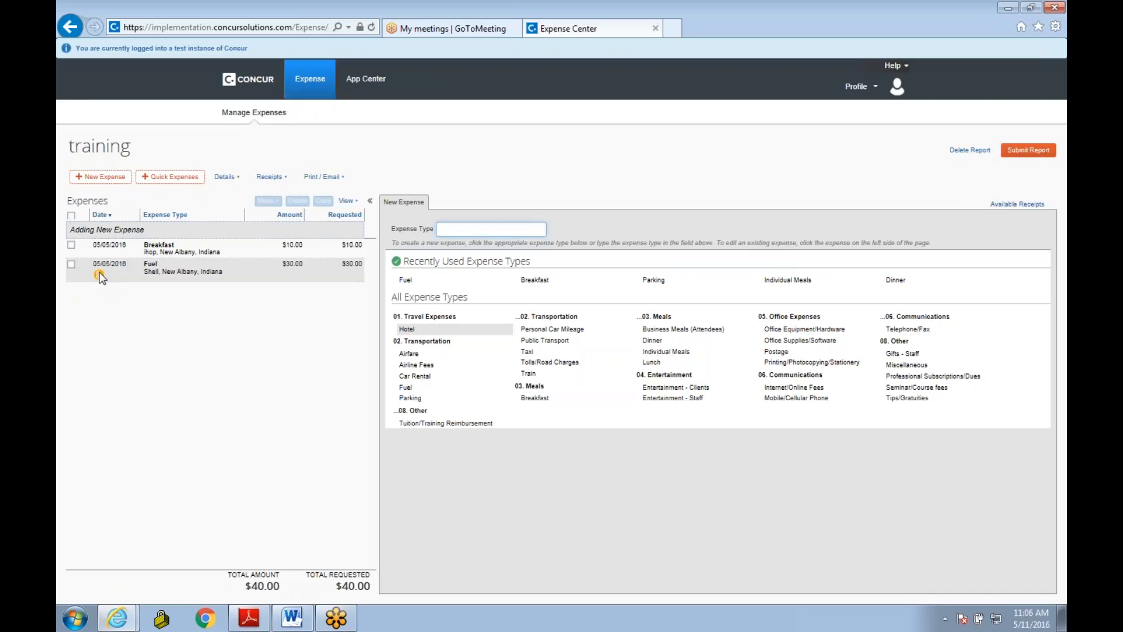
Step: Attach the Concur Test PDF from the Concur Receipt Samples folder as the receipt for the Fuel expense
mouse_move(100, 280)
left_click(258, 266)
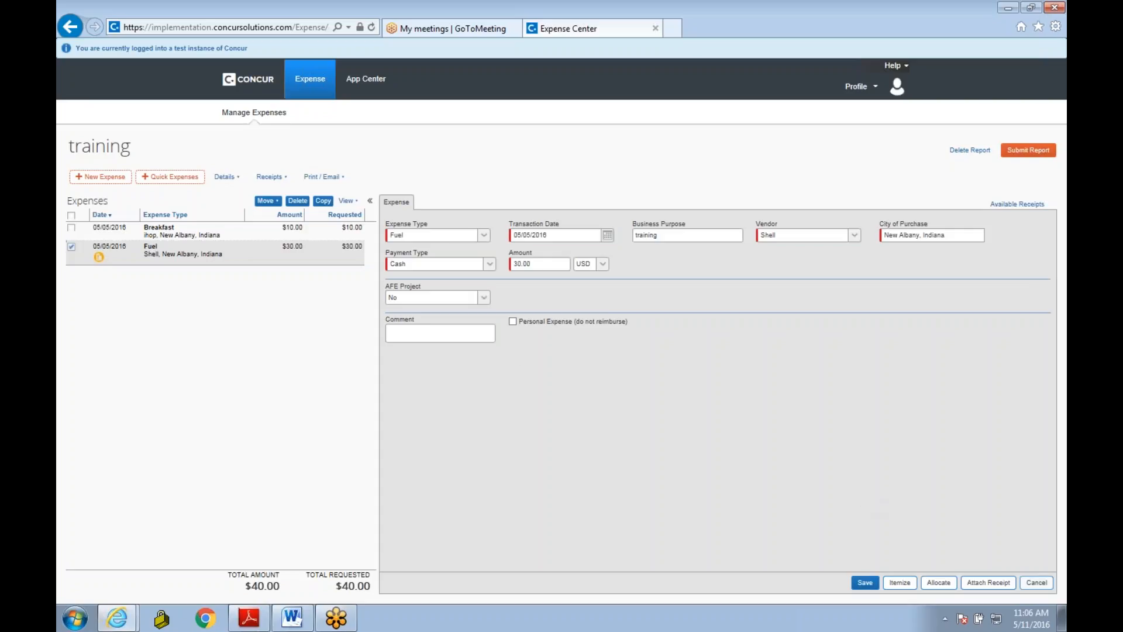
left_click(983, 590)
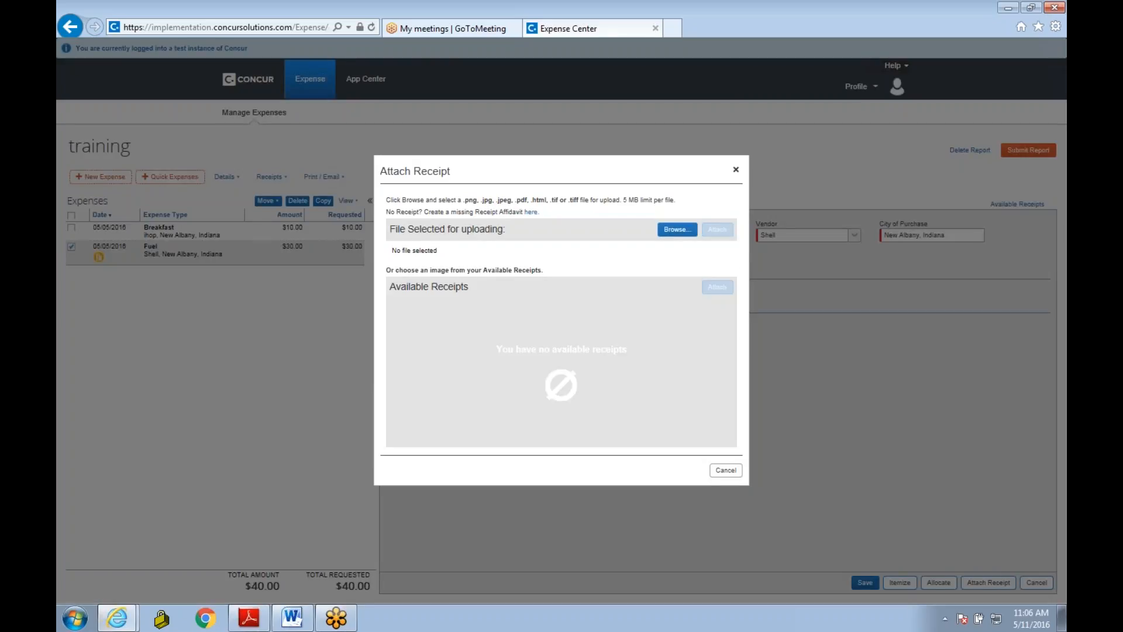
left_click(670, 234)
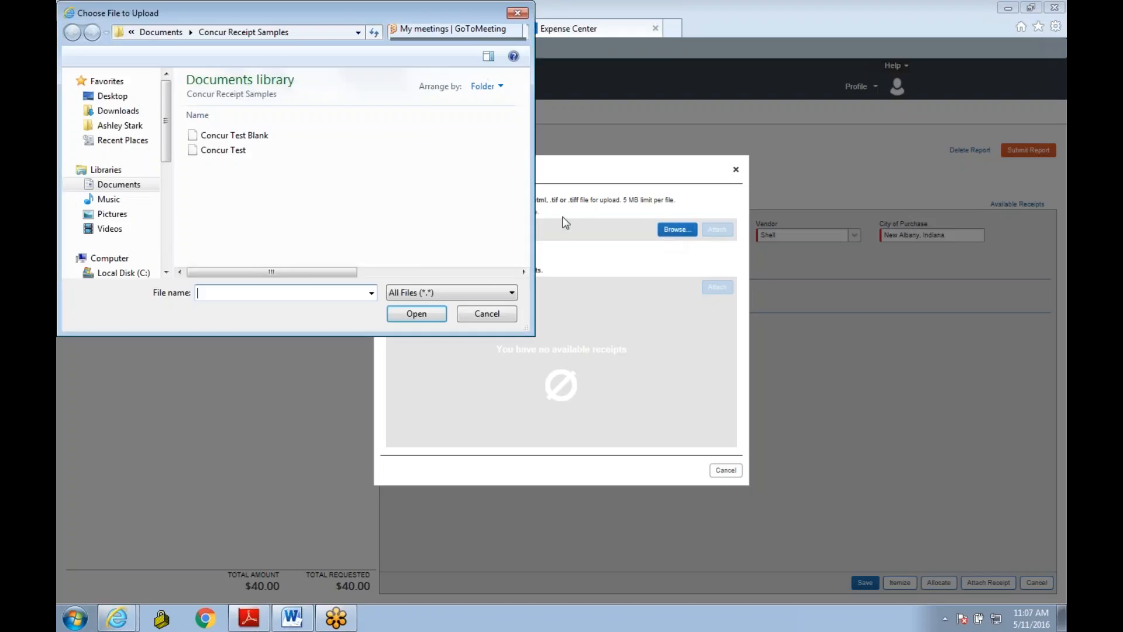
right_click(338, 166)
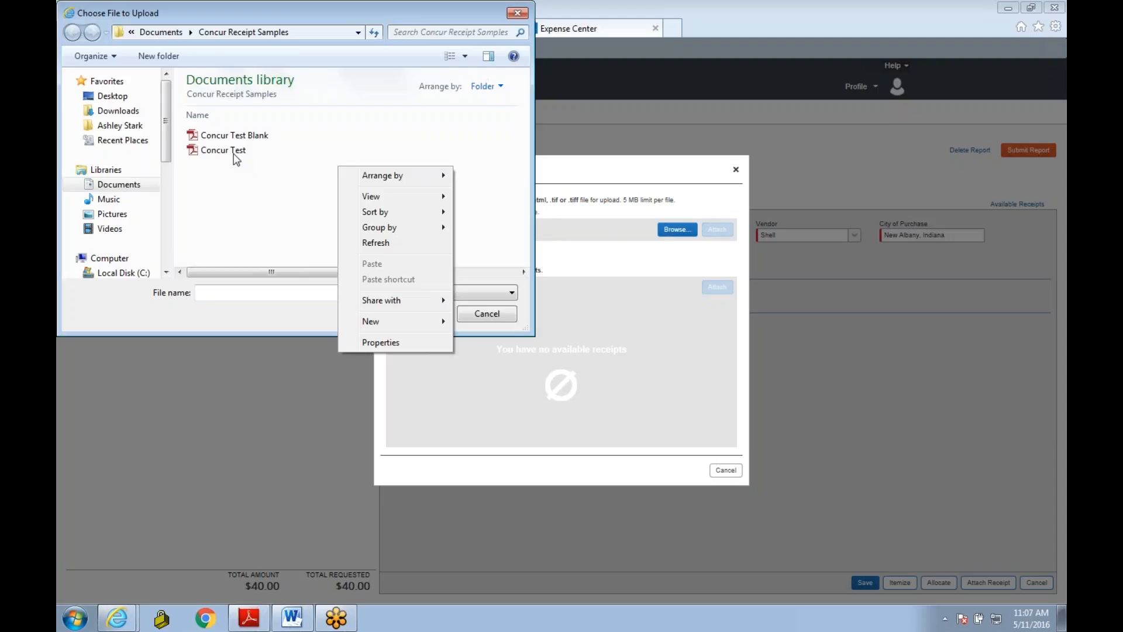
left_click(234, 154)
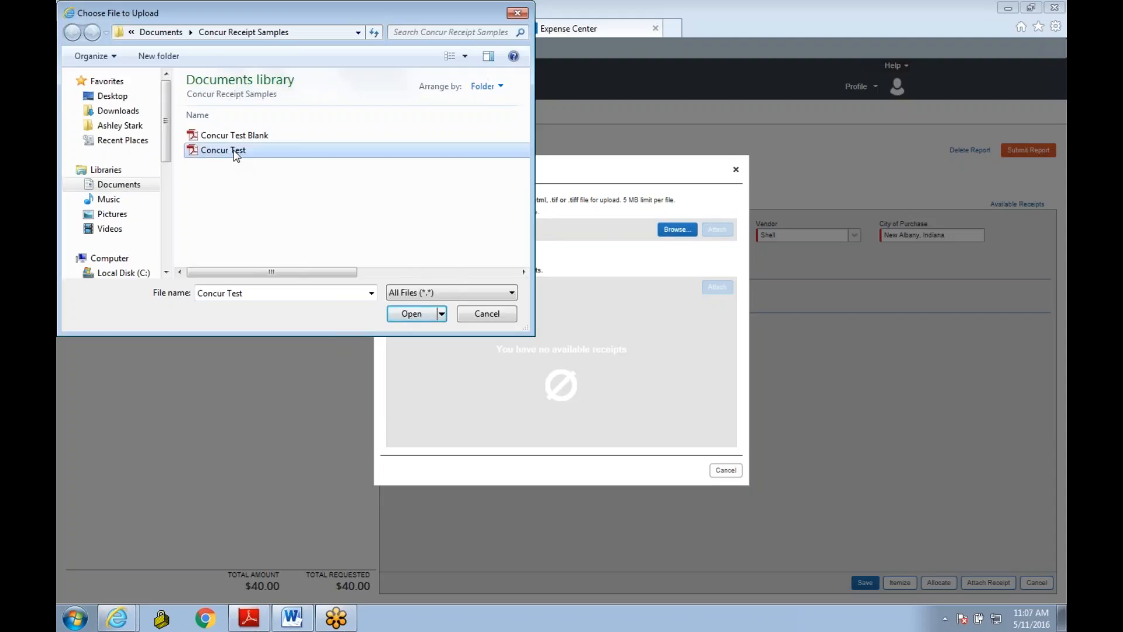
double_click(235, 151)
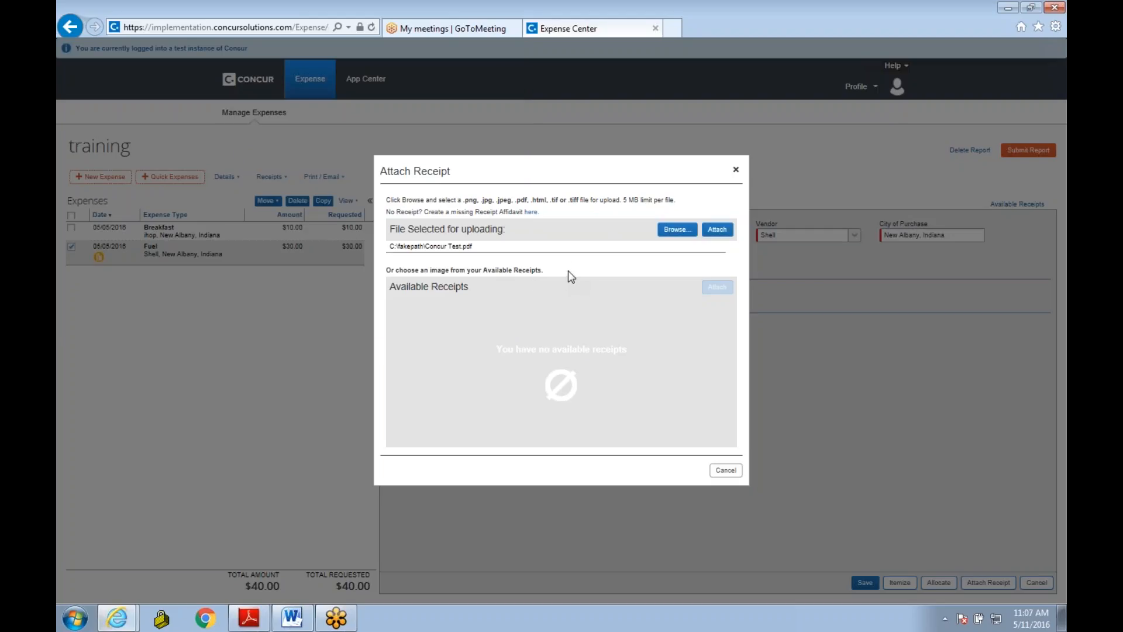
left_click(723, 232)
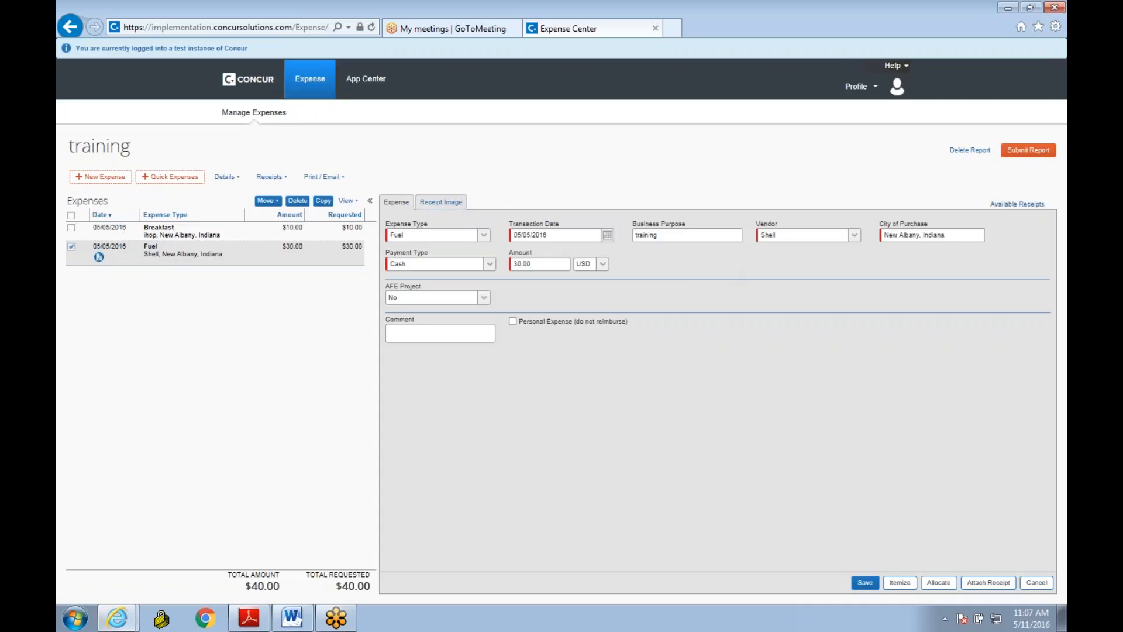
Step: View the Fuel expense's receipt image and the report's available receipts, and close the receipts view
left_click(443, 203)
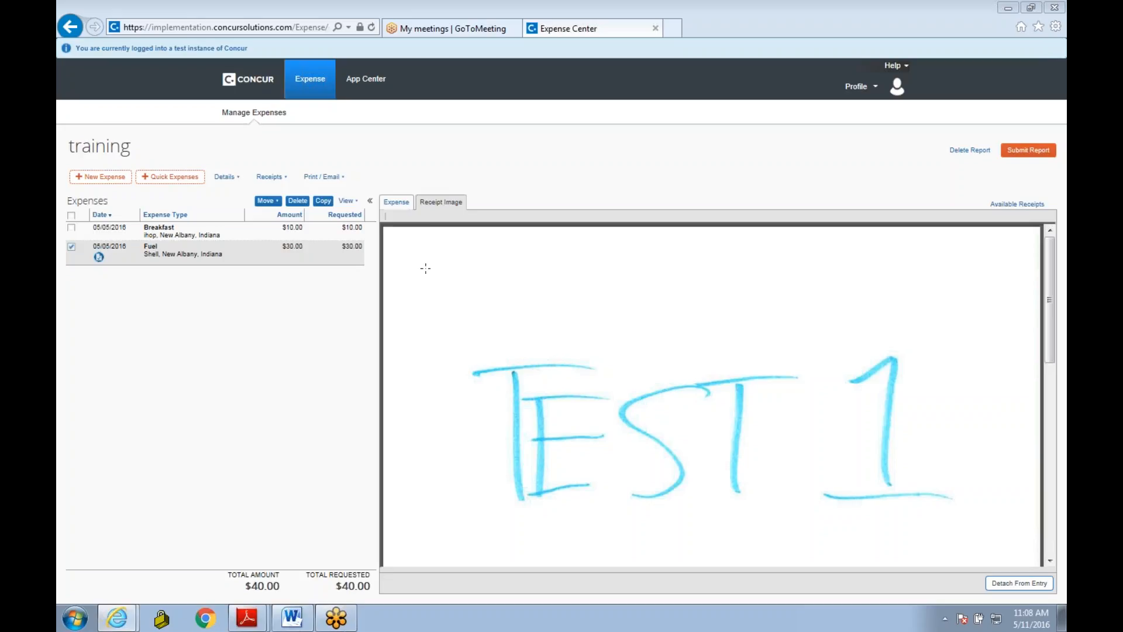
left_click(286, 179)
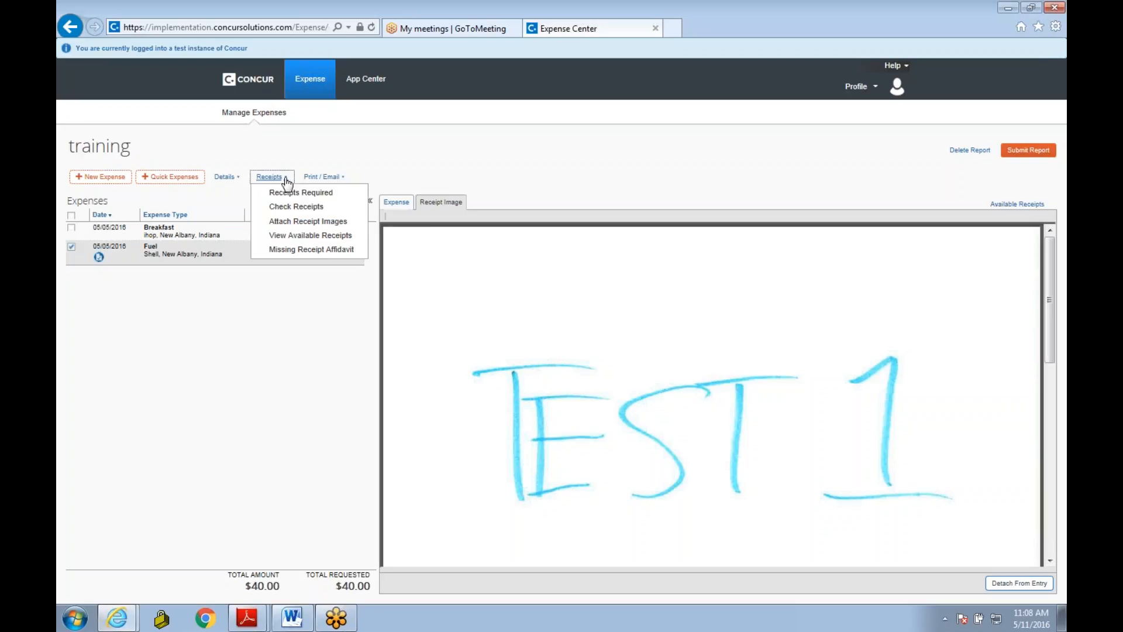
left_click(283, 235)
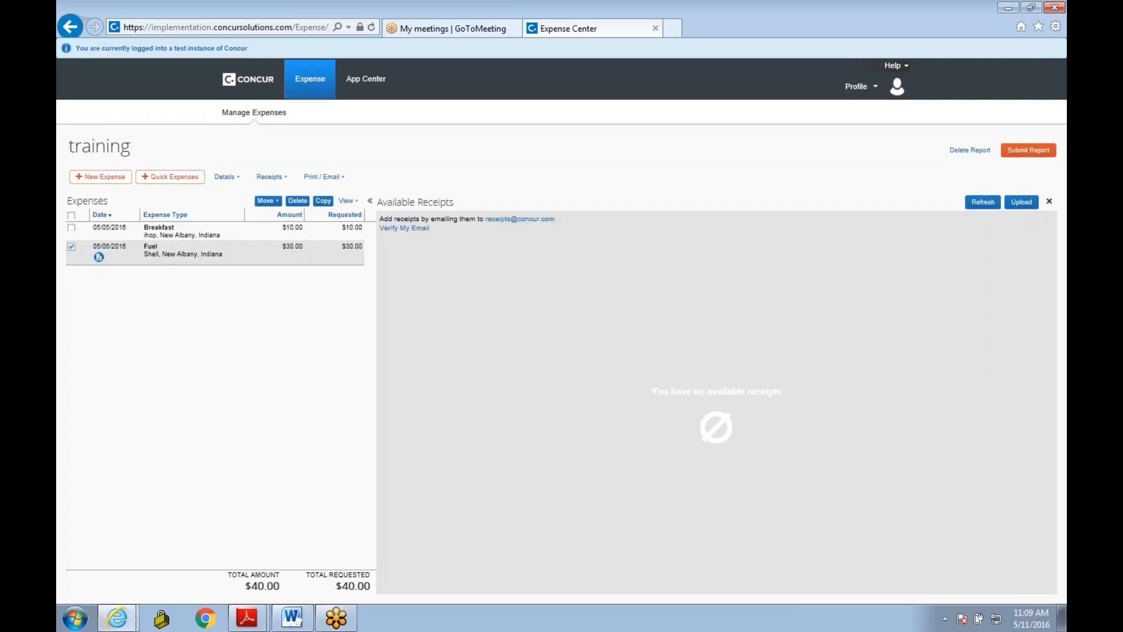
left_click(1050, 201)
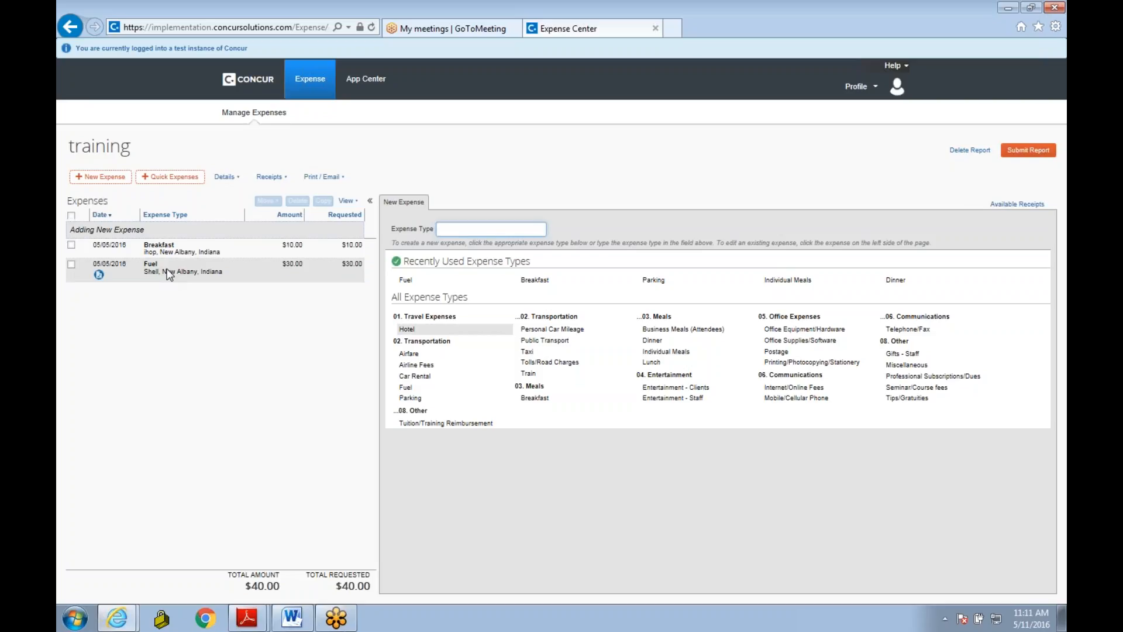
Step: Try adding a second allocation to the Fuel expense, closing the allocations without saving
left_click(168, 274)
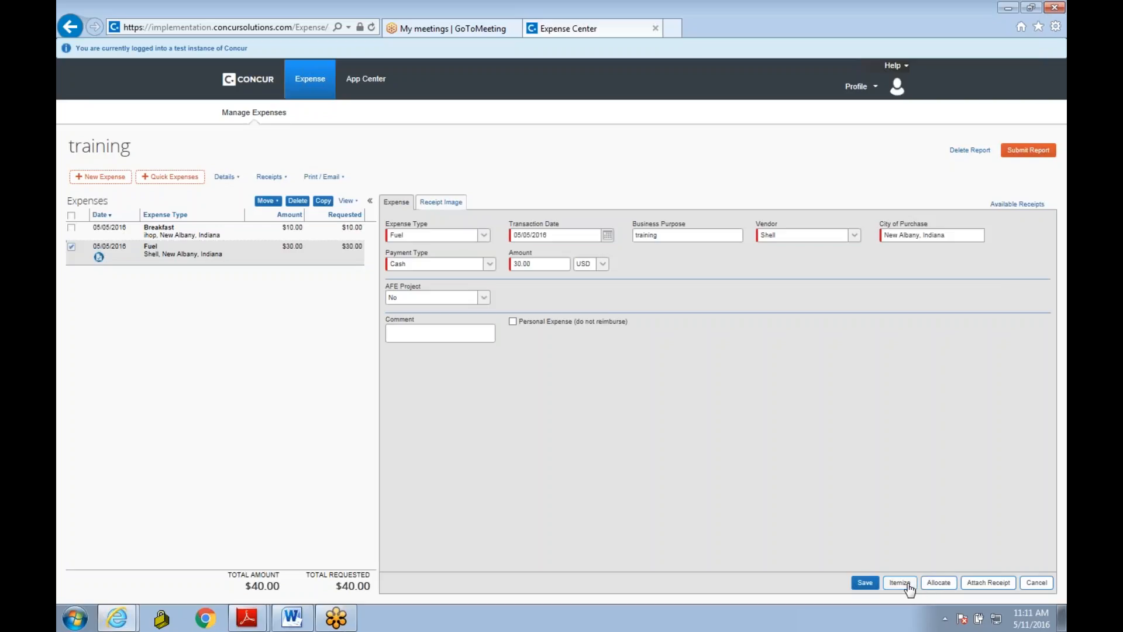
left_click(942, 584)
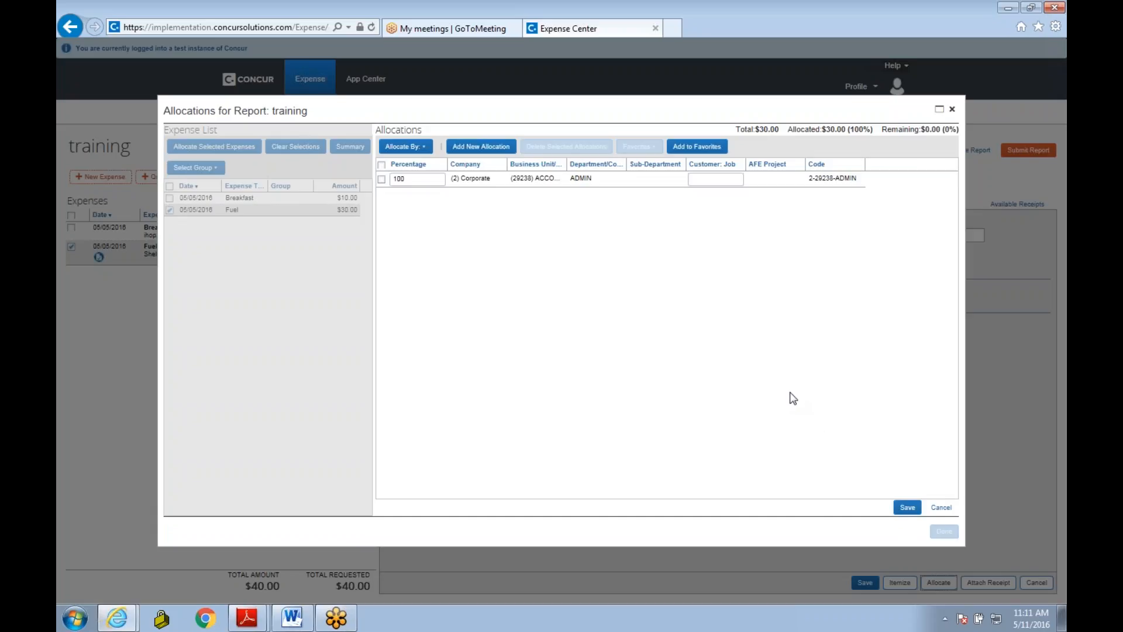
left_click(425, 151)
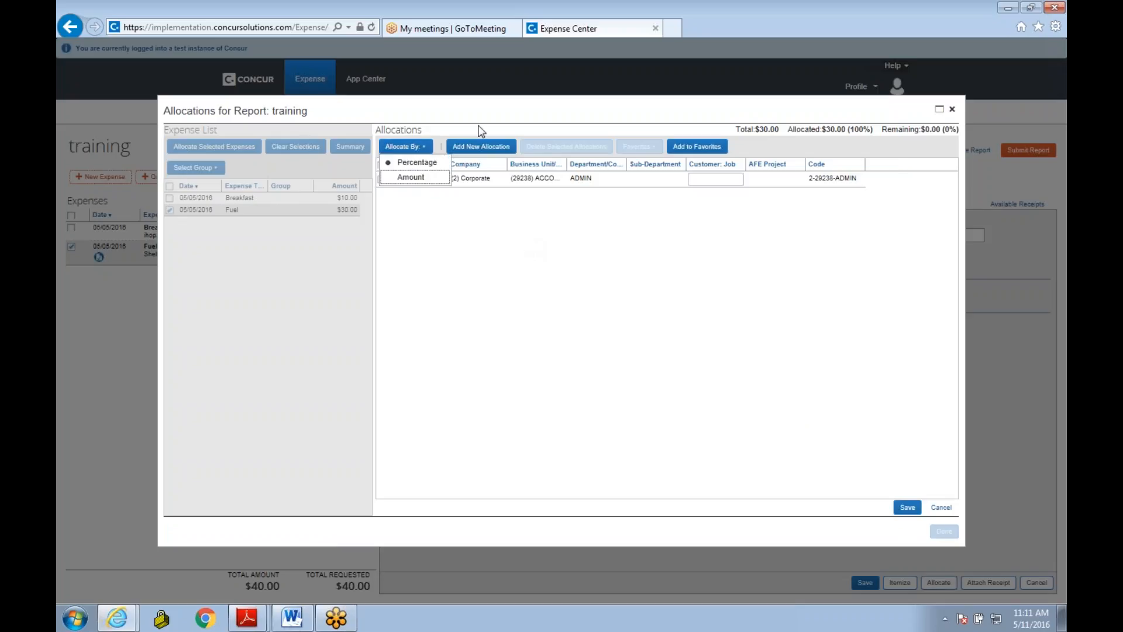
left_click(473, 153)
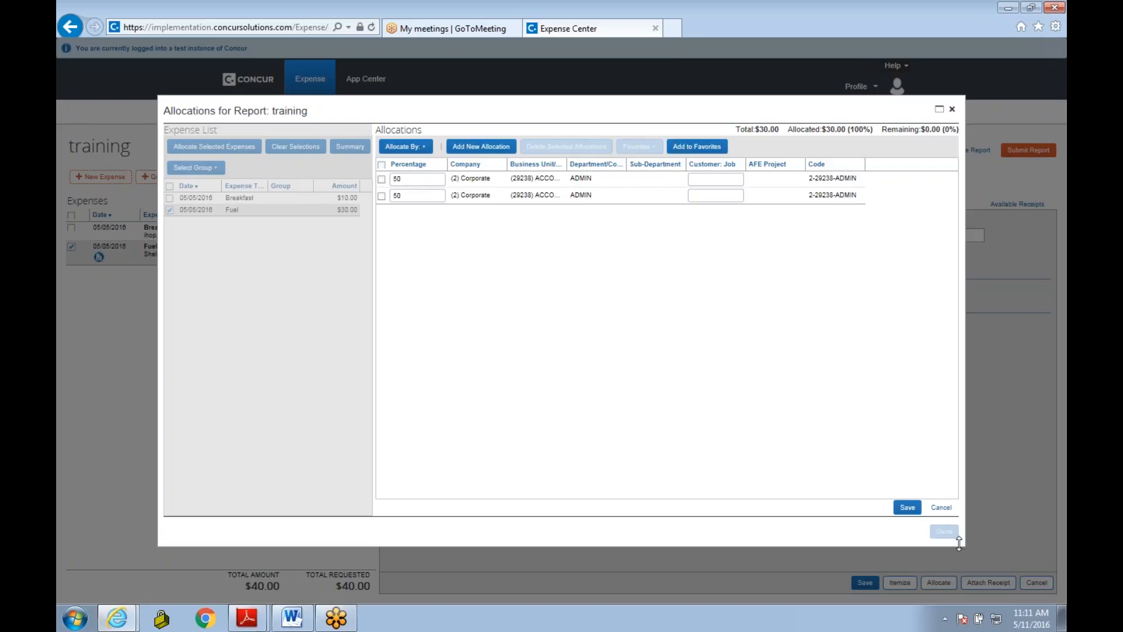
left_click(952, 111)
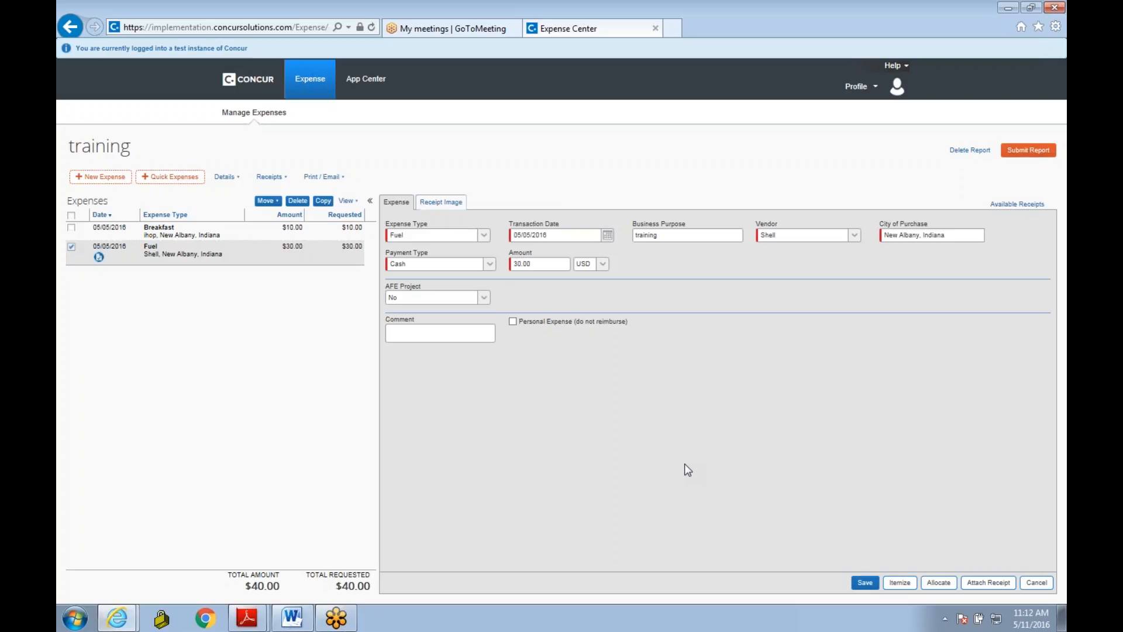
Step: Switch to the ExpenseGuide document in Word, read how to add card transactions to an expense report, and return to Concur
left_click(305, 621)
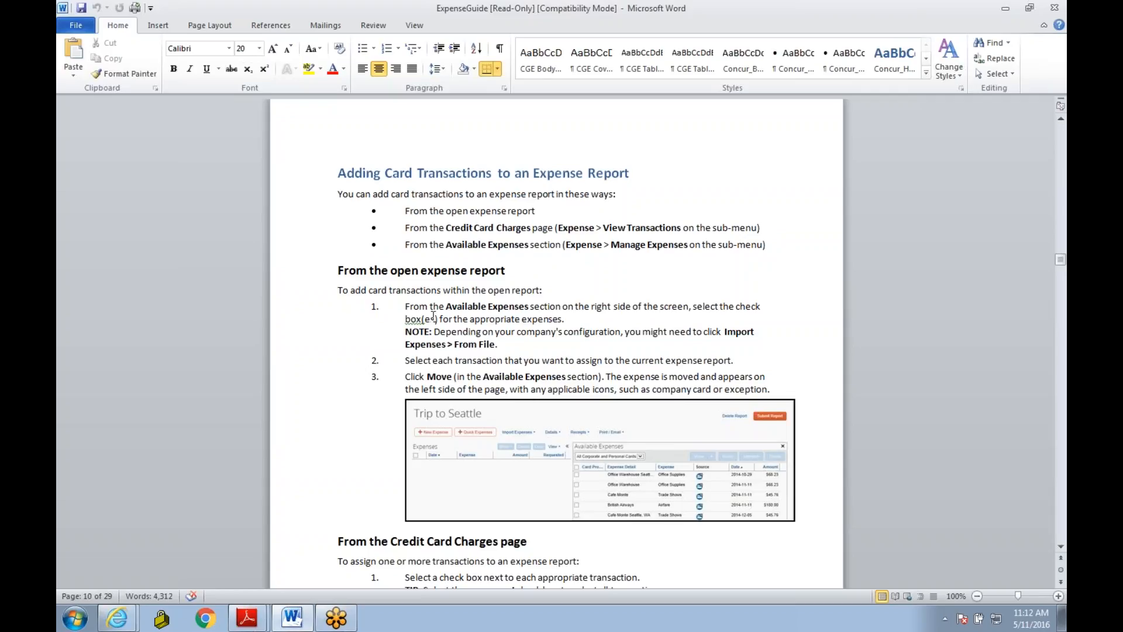
scroll(433, 316, "down", 3)
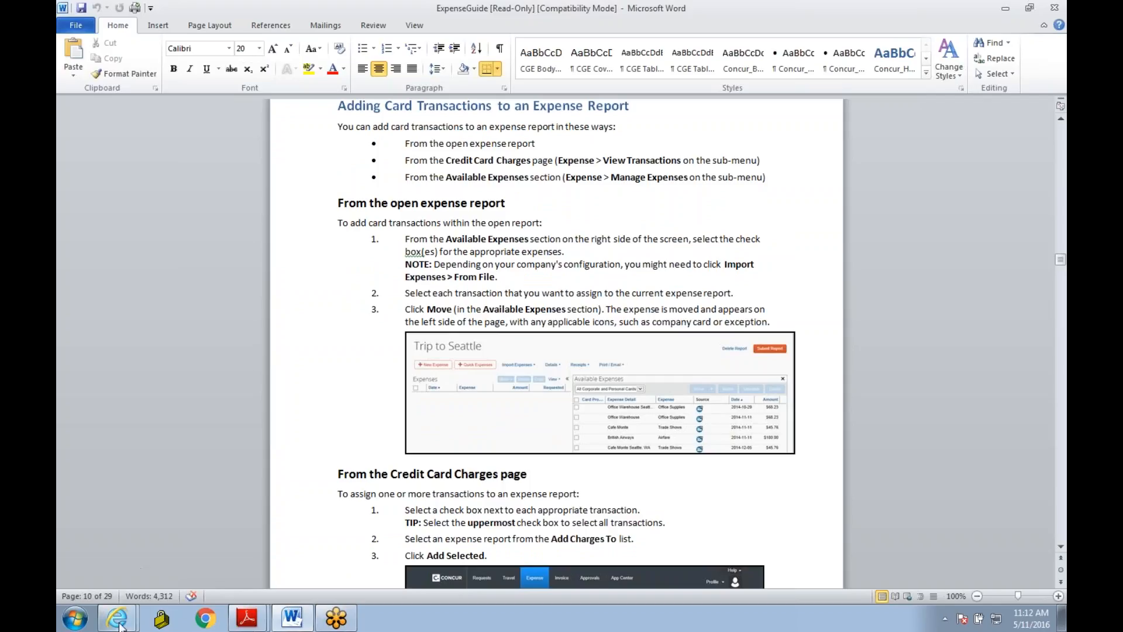
mouse_move(120, 625)
left_click(129, 587)
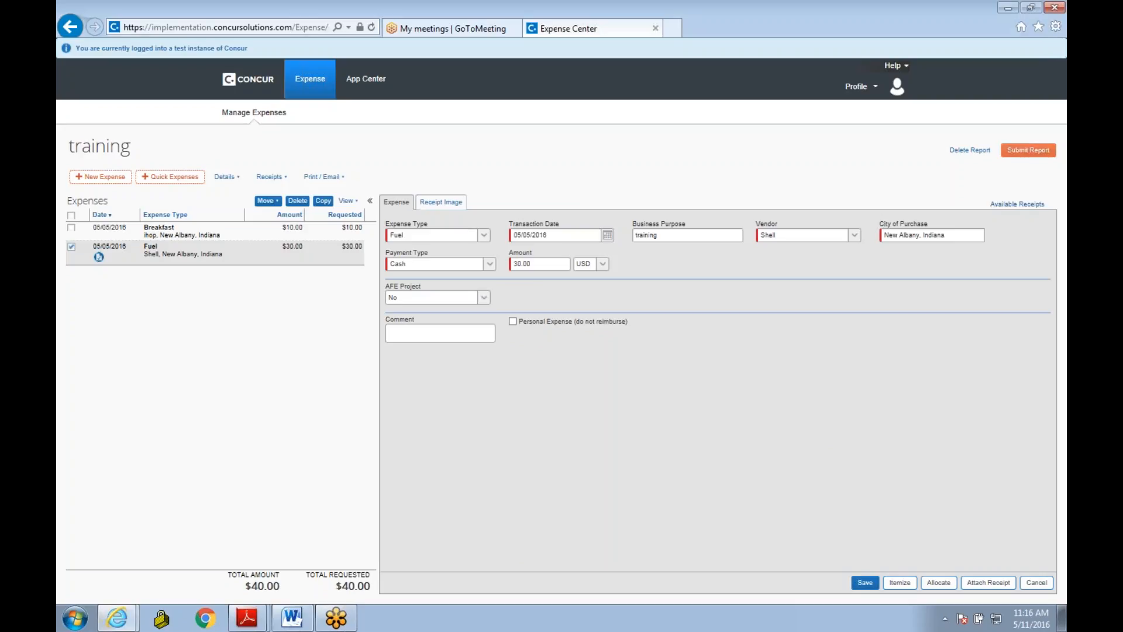
Step: Submit the training expense report and confirm the submission
left_click(1029, 151)
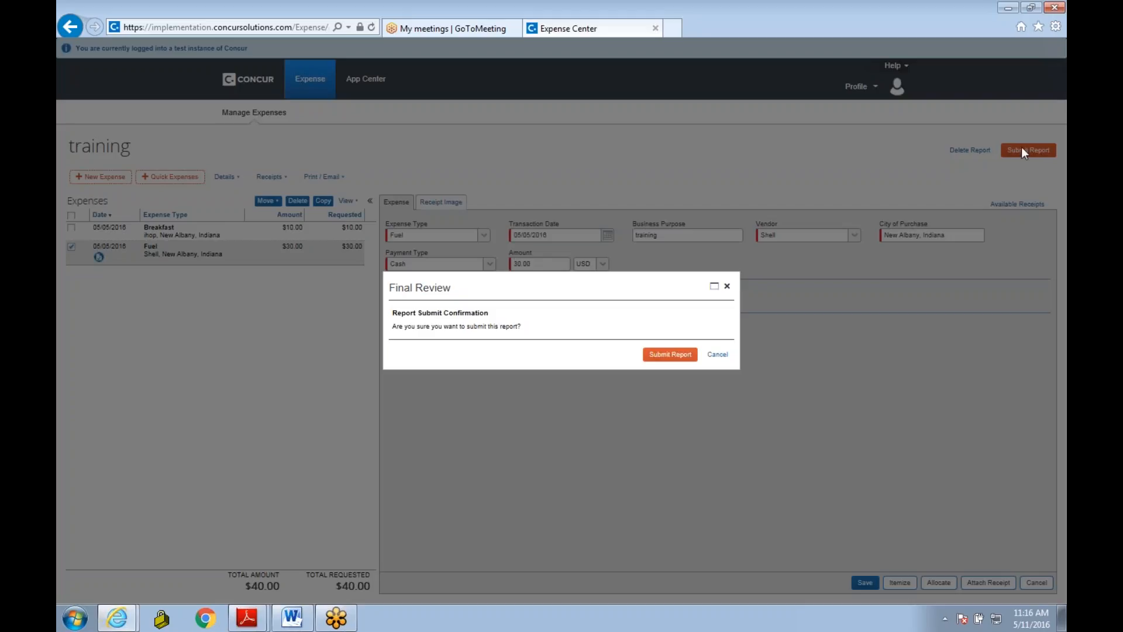
left_click(673, 356)
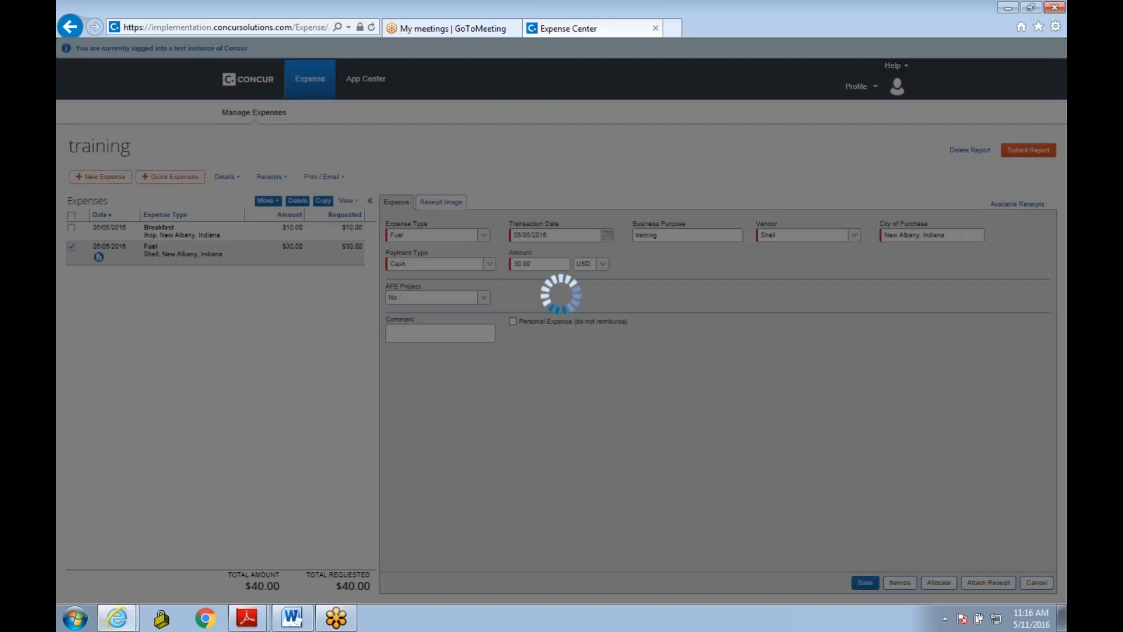